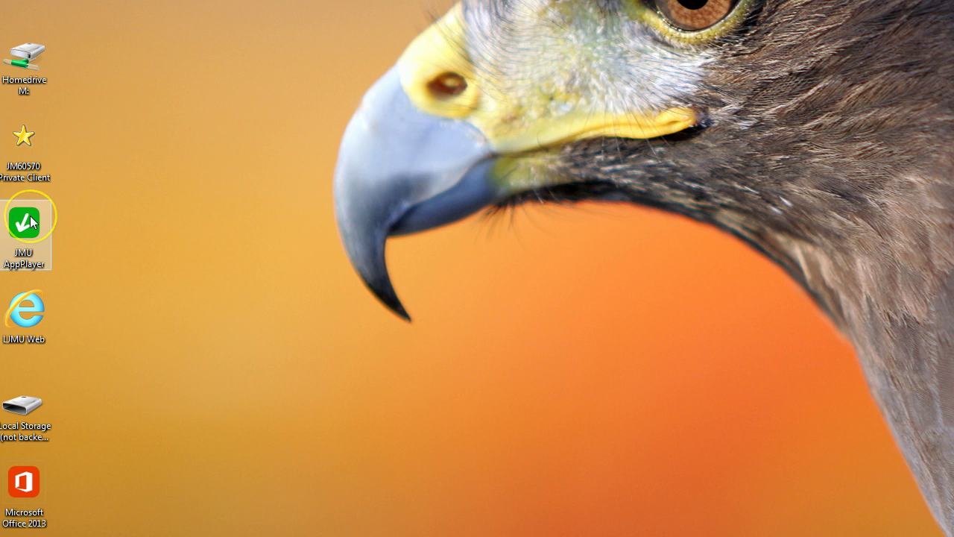
Open the Microsoft Office 2013 programs folder and launch Publisher 2013
click(51, 375)
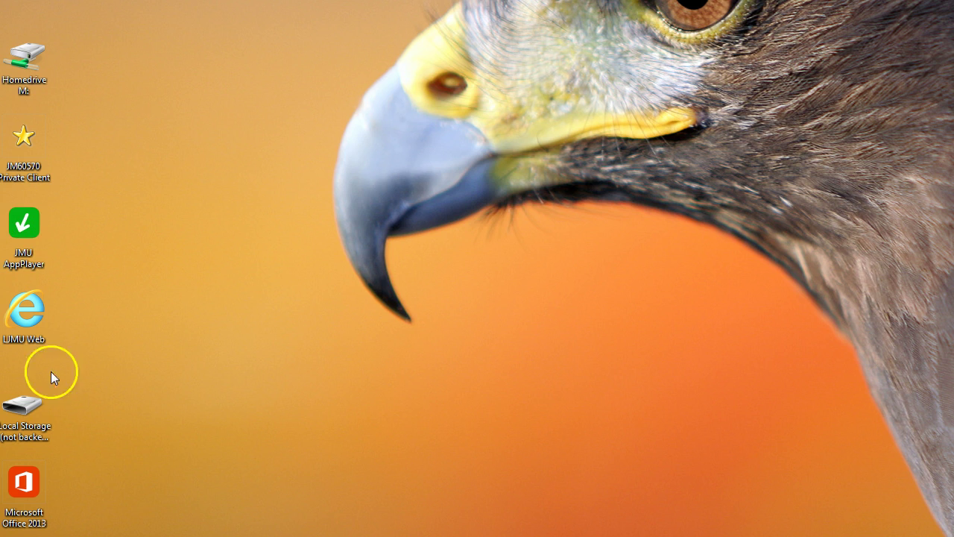
click(24, 483)
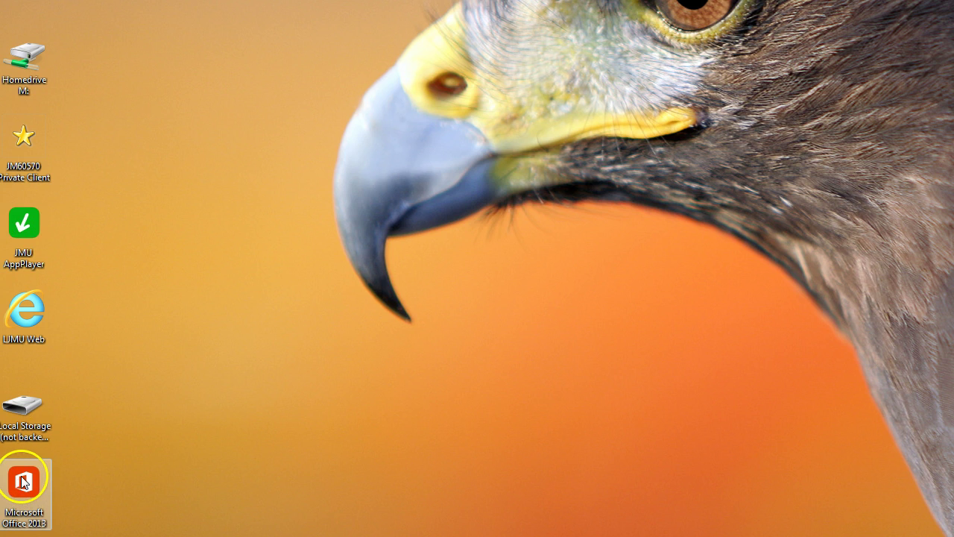
double_click(23, 483)
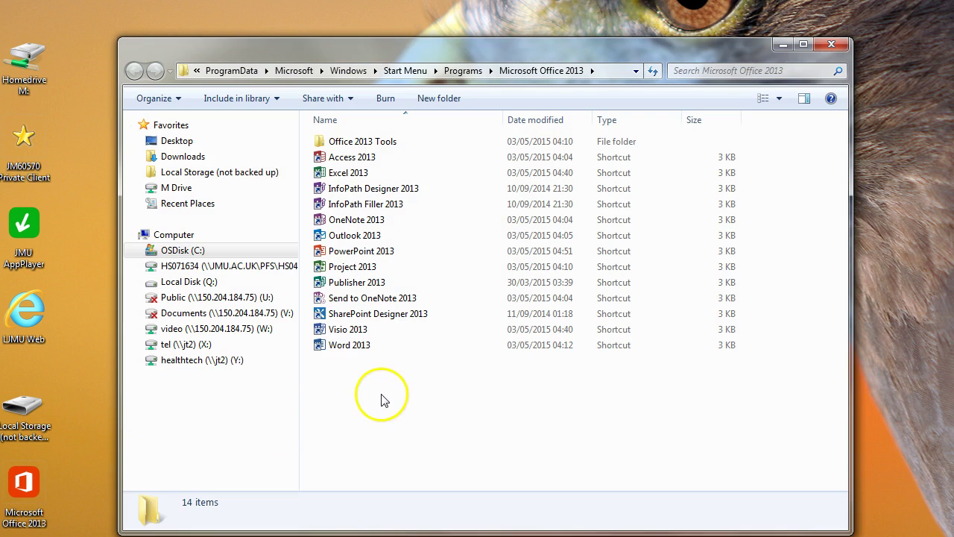
click(364, 287)
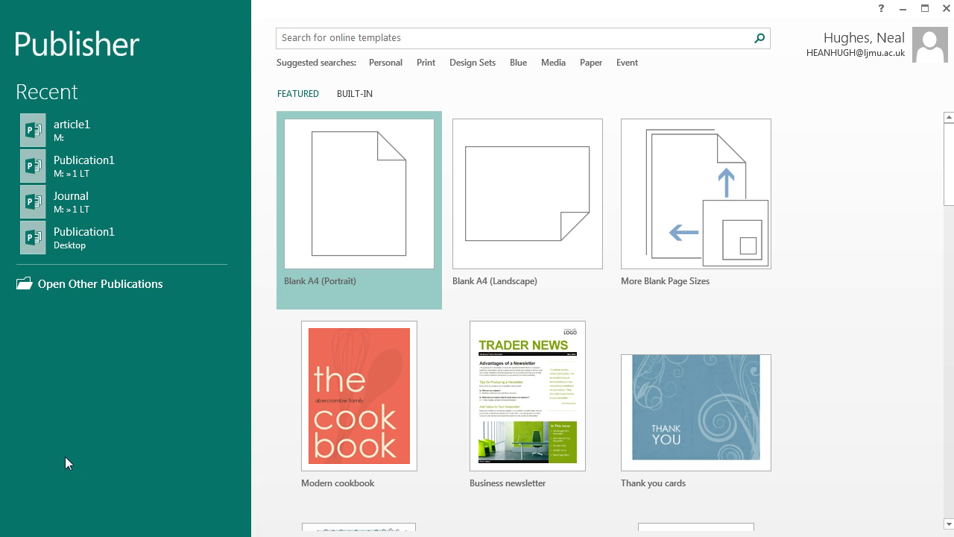
Browse the BUILT-IN template categories, then return to the FEATURED templates
click(352, 98)
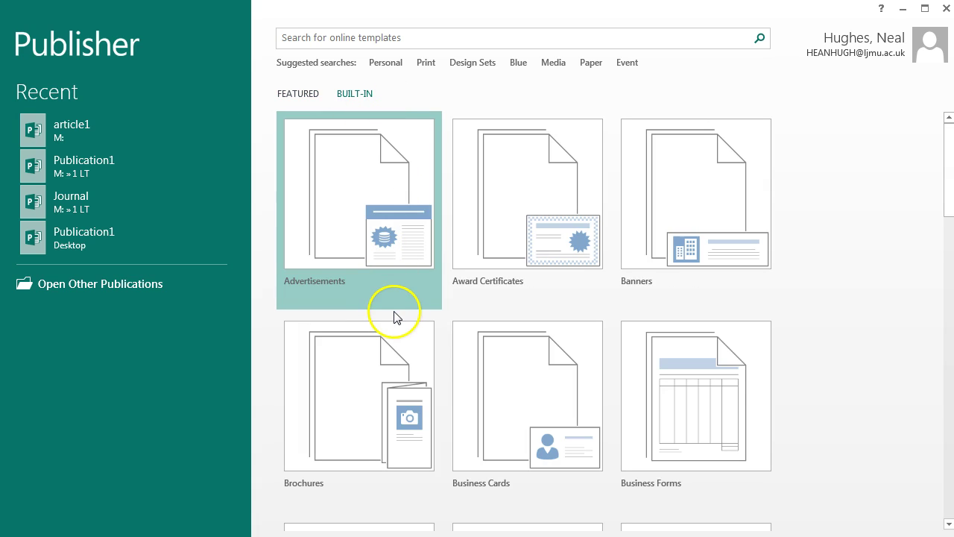
click(300, 99)
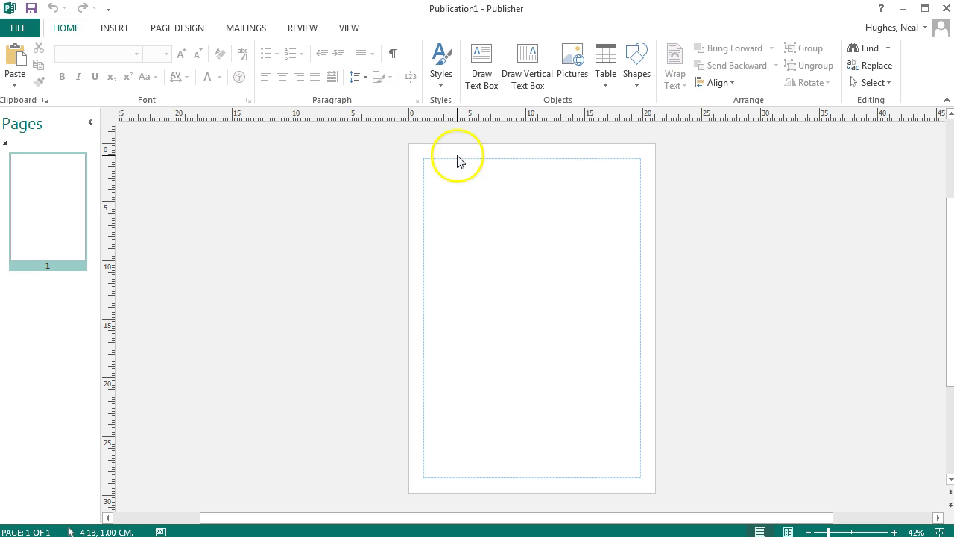
Open the Layout Guides dialog from Page Design > Guides > Grid and Baseline Guides
click(173, 28)
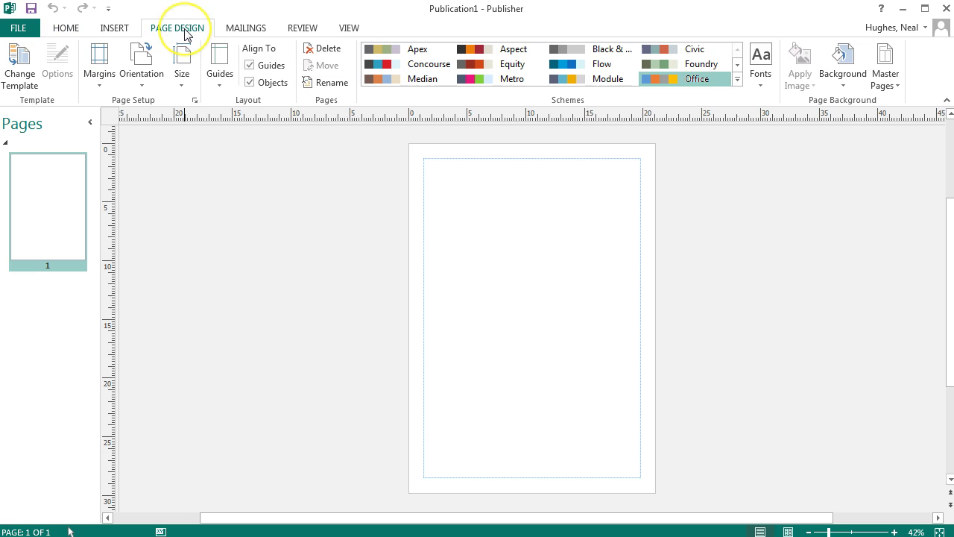
click(220, 90)
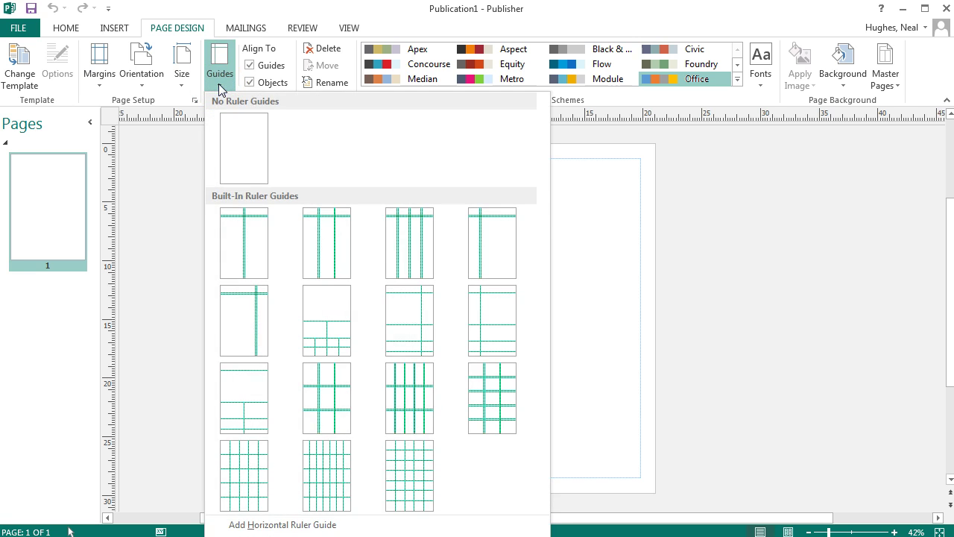
click(231, 259)
click(284, 536)
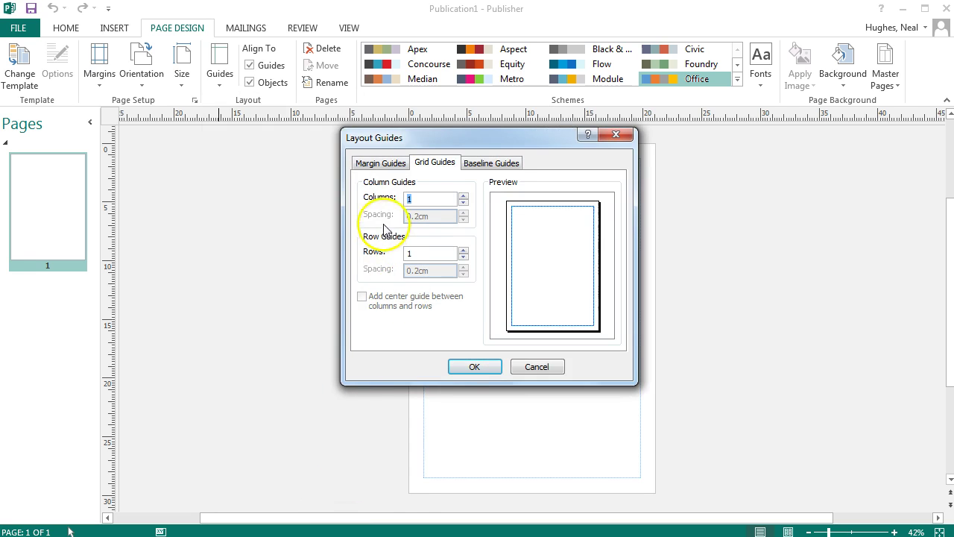
Set grid guides to 2 columns, 0.95cm spacing, 1 row, with a centre guide
click(463, 196)
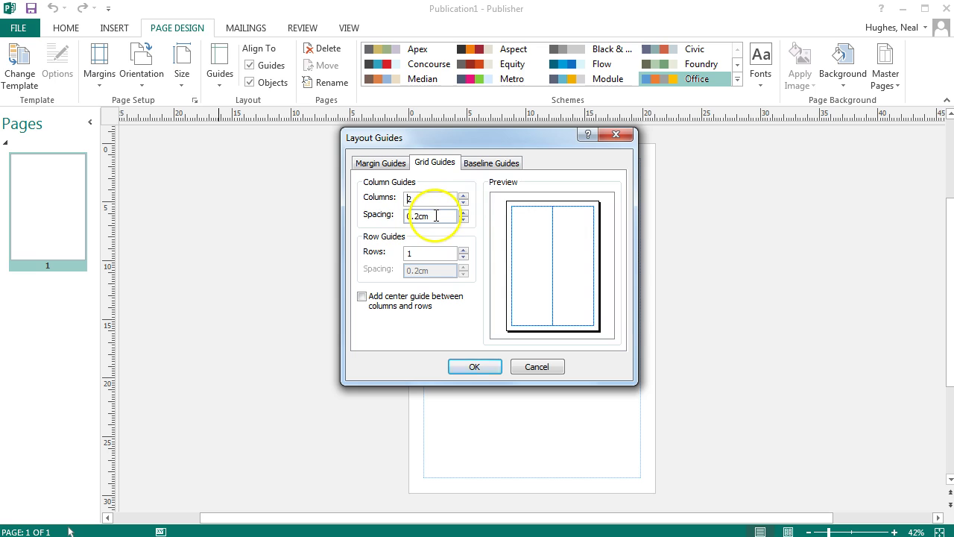
click(463, 213)
click(463, 213)
click(463, 212)
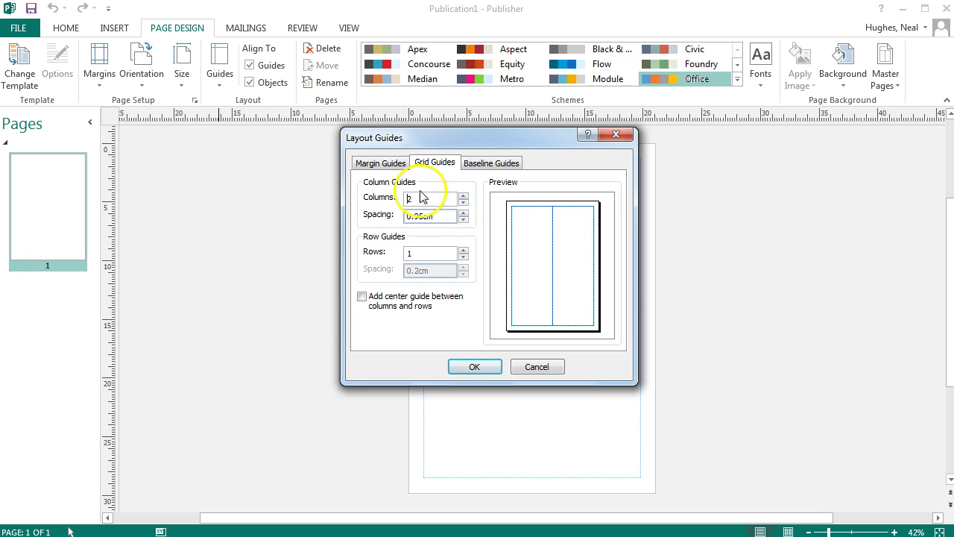
click(428, 215)
click(434, 215)
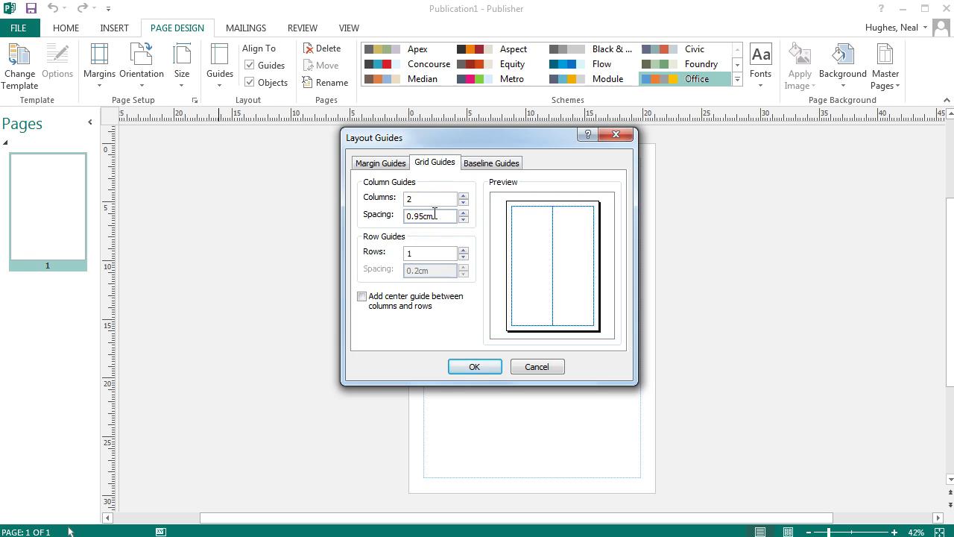
click(463, 250)
click(463, 250)
click(463, 258)
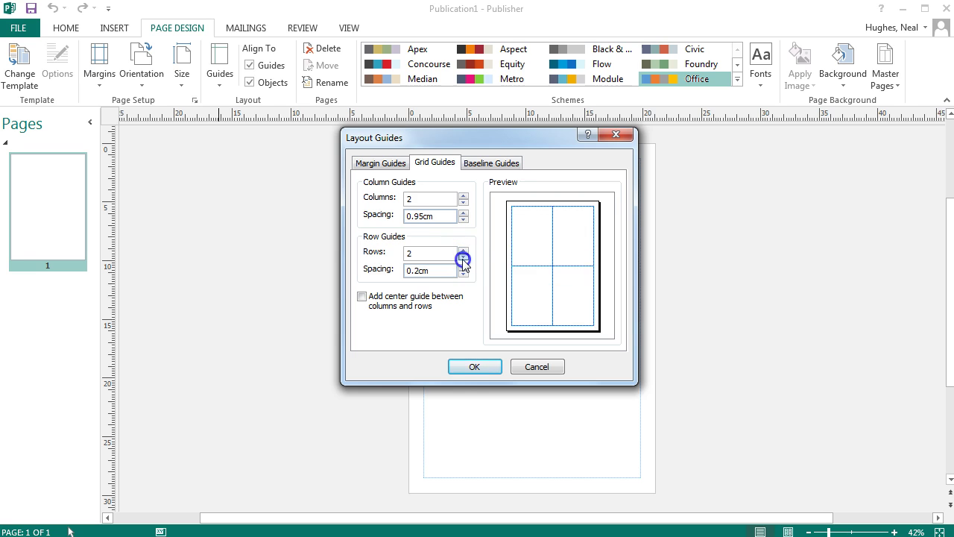
click(463, 258)
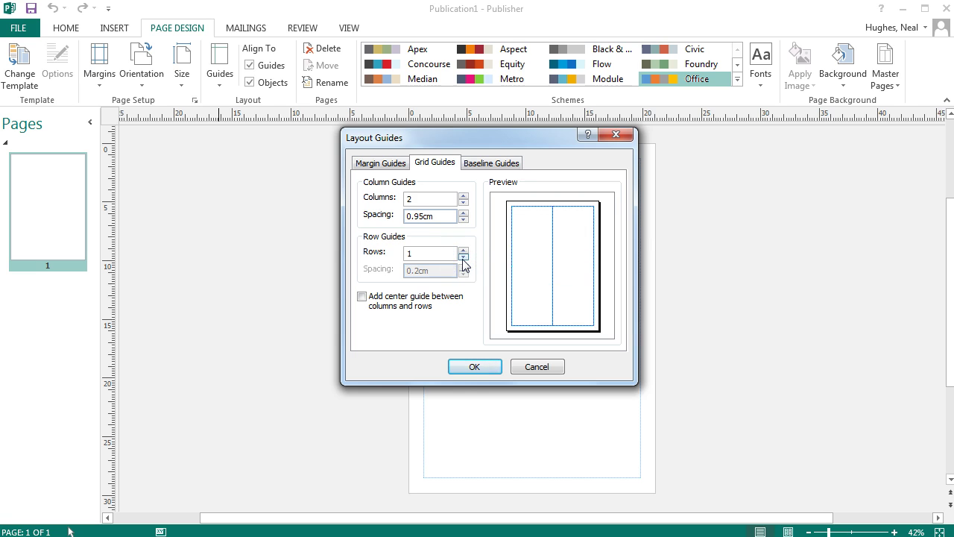
click(362, 298)
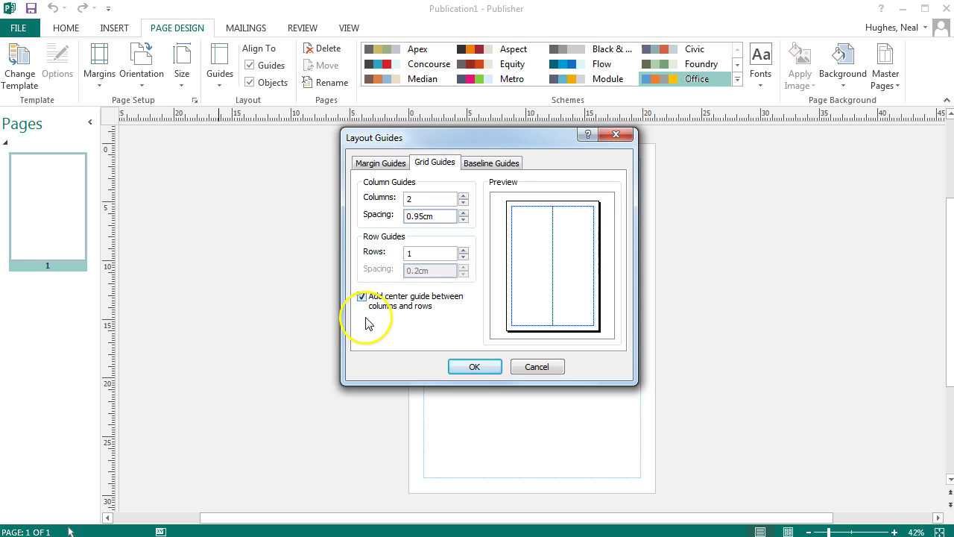
click(464, 366)
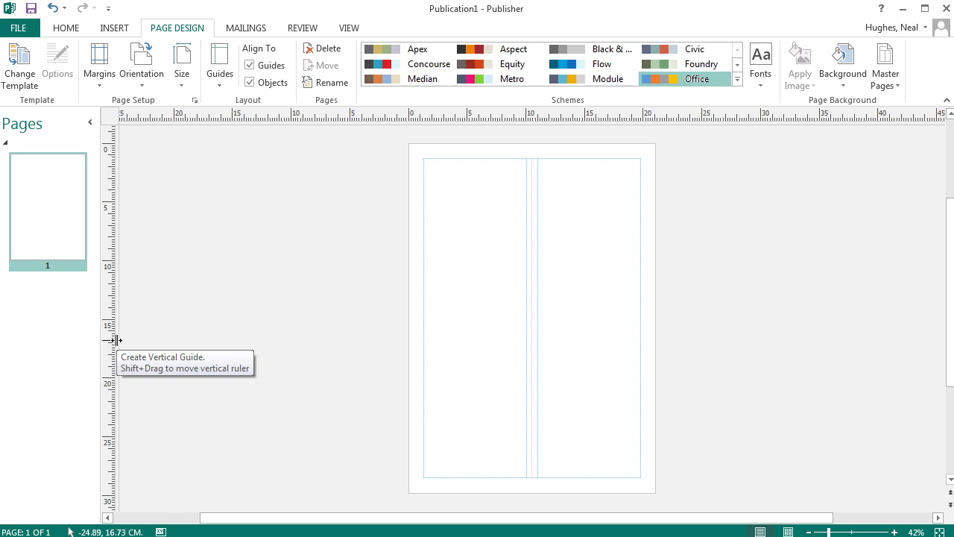
Drag a horizontal guide from the top ruler to about 5.6 cm, discarding a trial vertical guide
drag(116, 342, 588, 347)
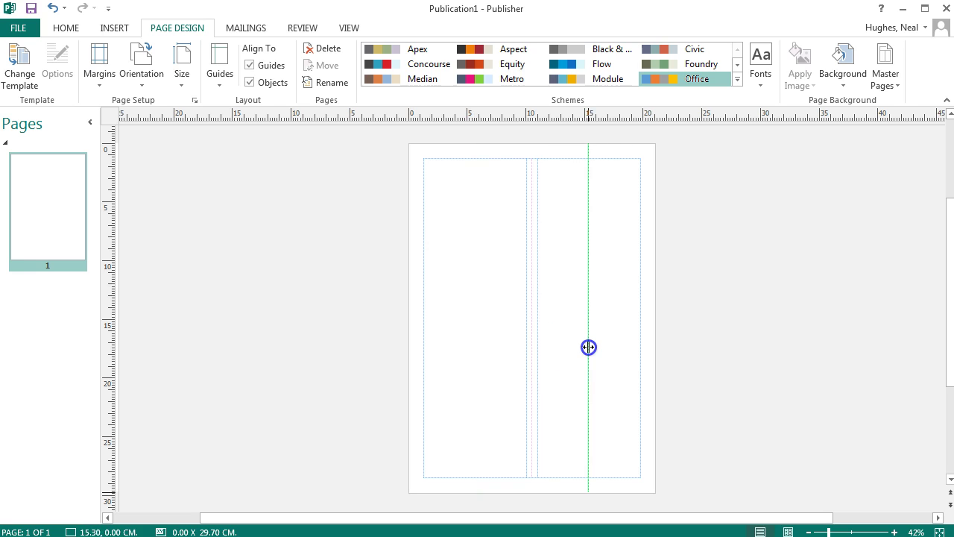
drag(589, 346, 90, 326)
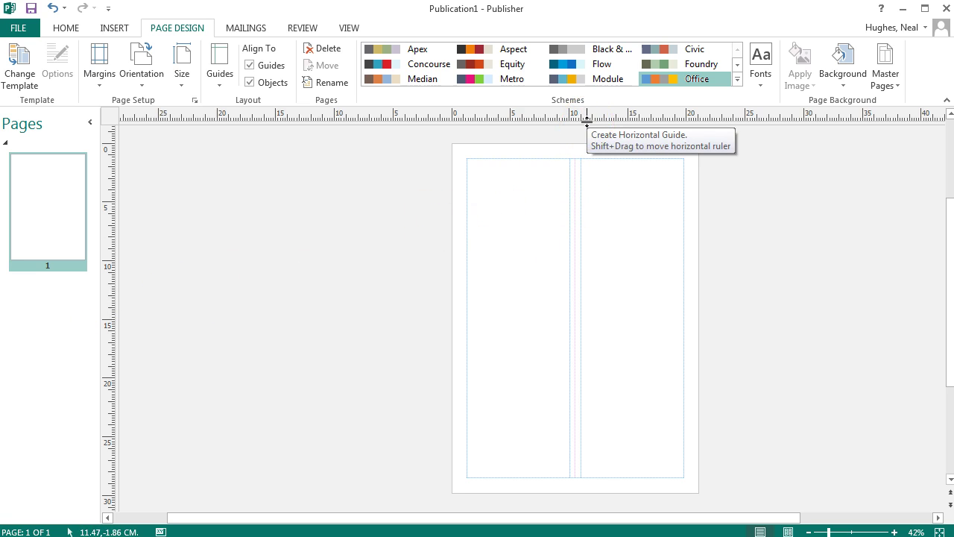
drag(587, 119, 593, 210)
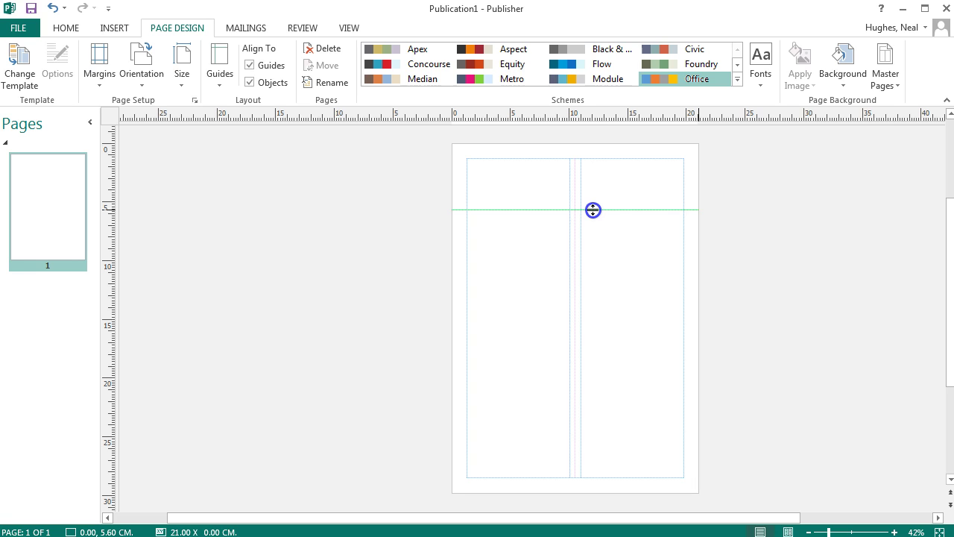
drag(593, 210, 592, 209)
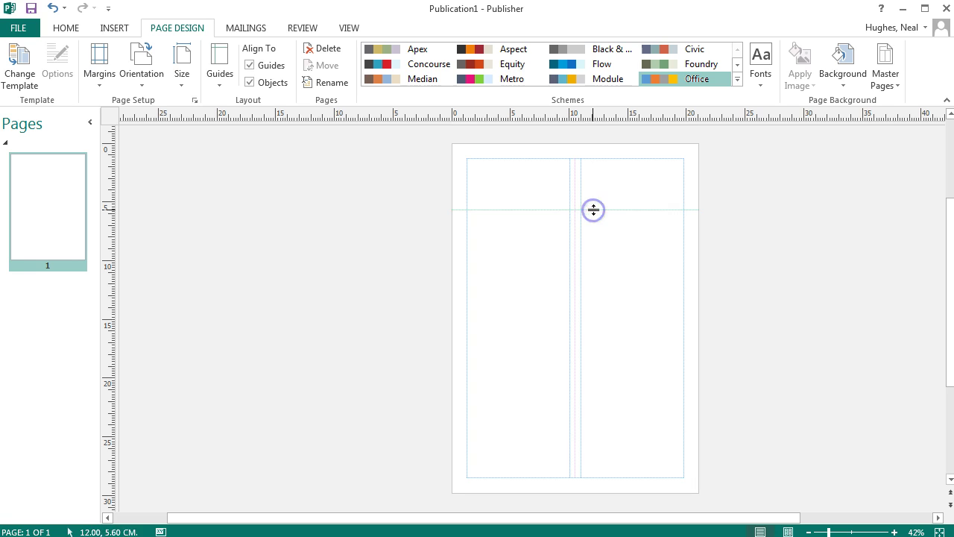
drag(471, 517, 514, 516)
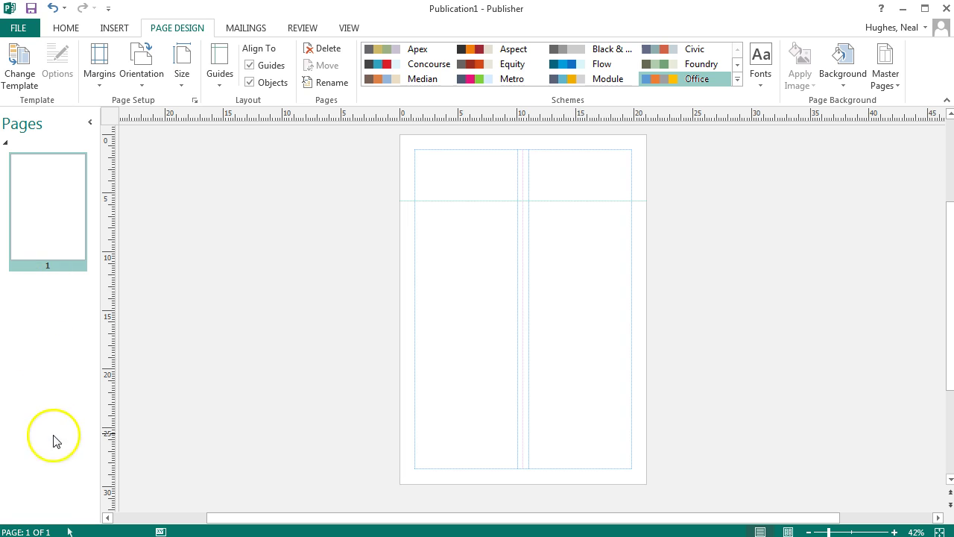
Insert a blank page after page 1 in the Pages pane, then return to page 1
right_click(39, 327)
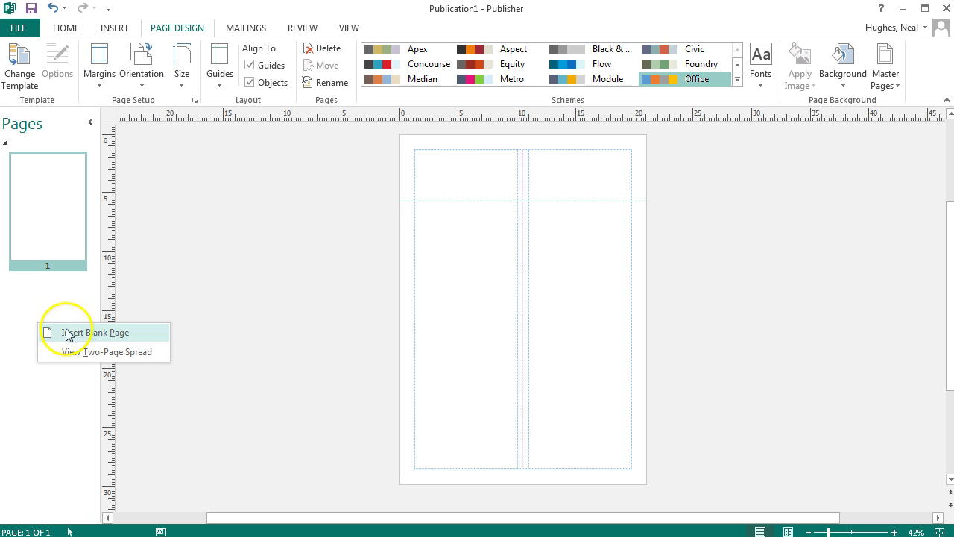
click(82, 332)
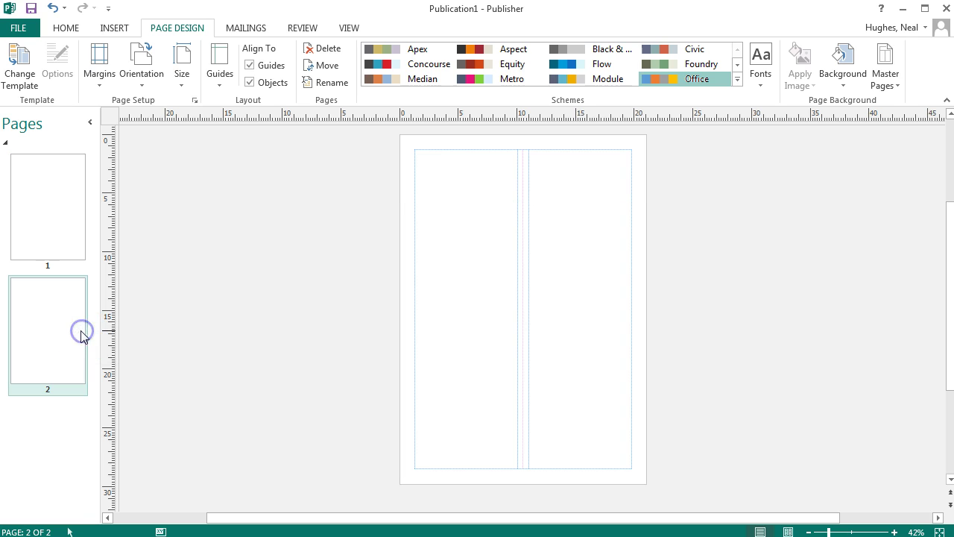
click(54, 327)
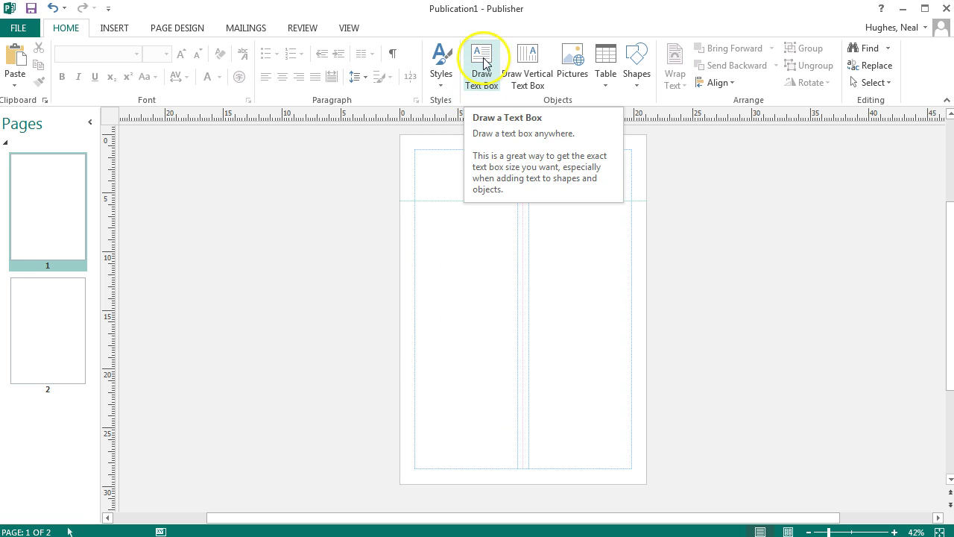
Draw a text box down the left column, plus a wide text box across the heading area
click(483, 84)
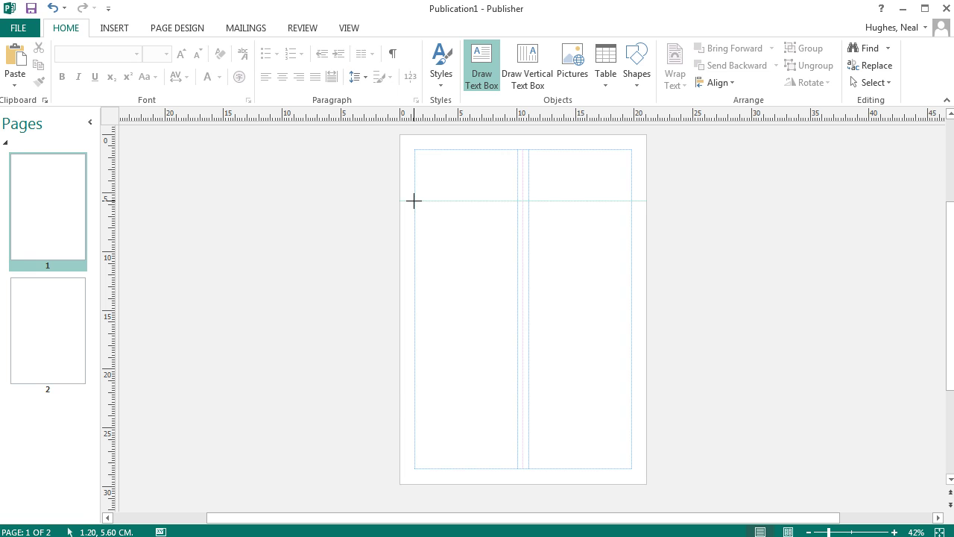
mouse_move(414, 201)
mouse_down()
mouse_move(500, 390)
mouse_move(497, 469)
mouse_move(517, 468)
mouse_up()
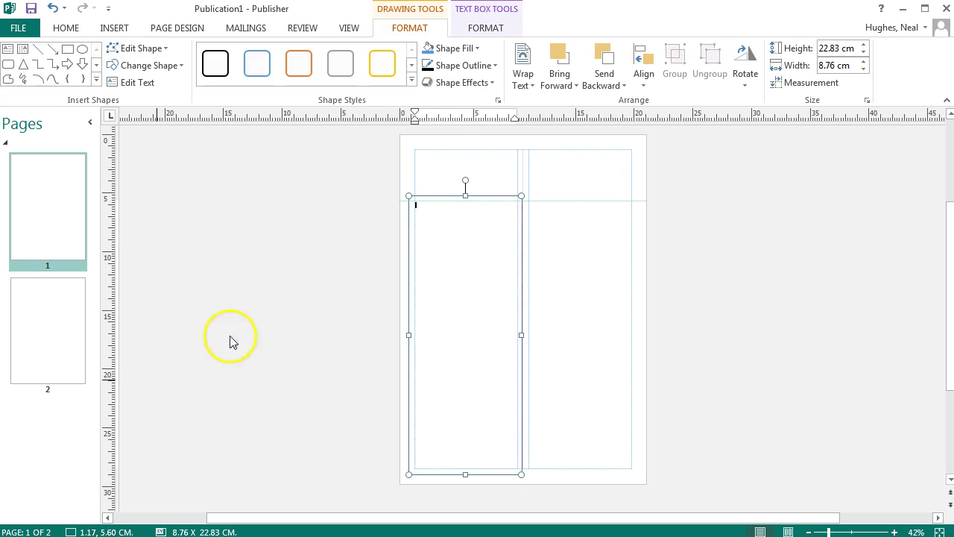
click(75, 27)
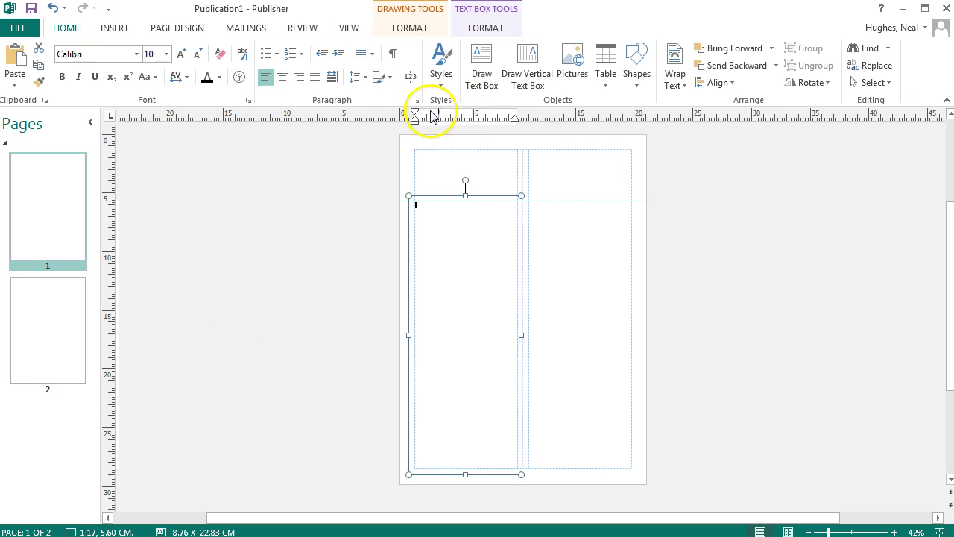
click(482, 82)
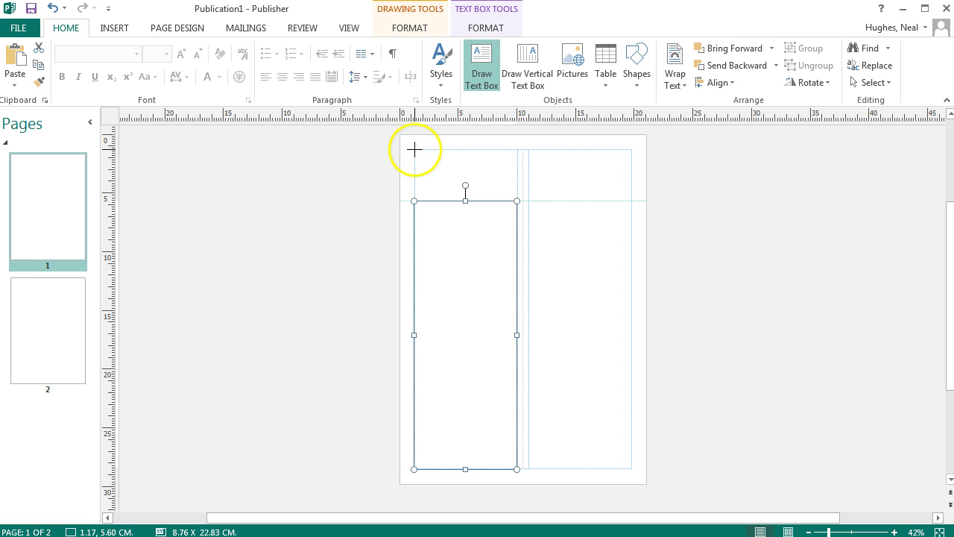
mouse_move(415, 149)
mouse_down()
mouse_move(530, 187)
mouse_move(632, 196)
mouse_up()
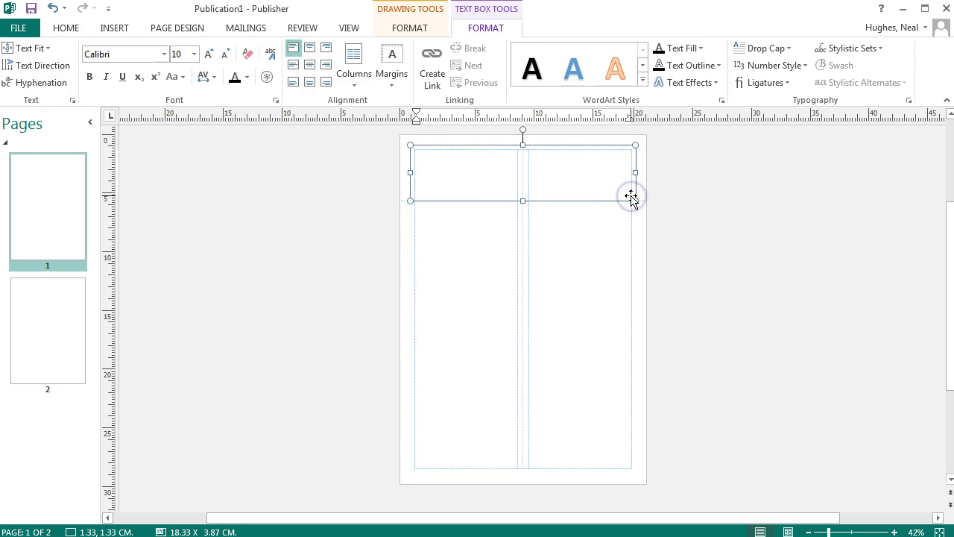
click(663, 202)
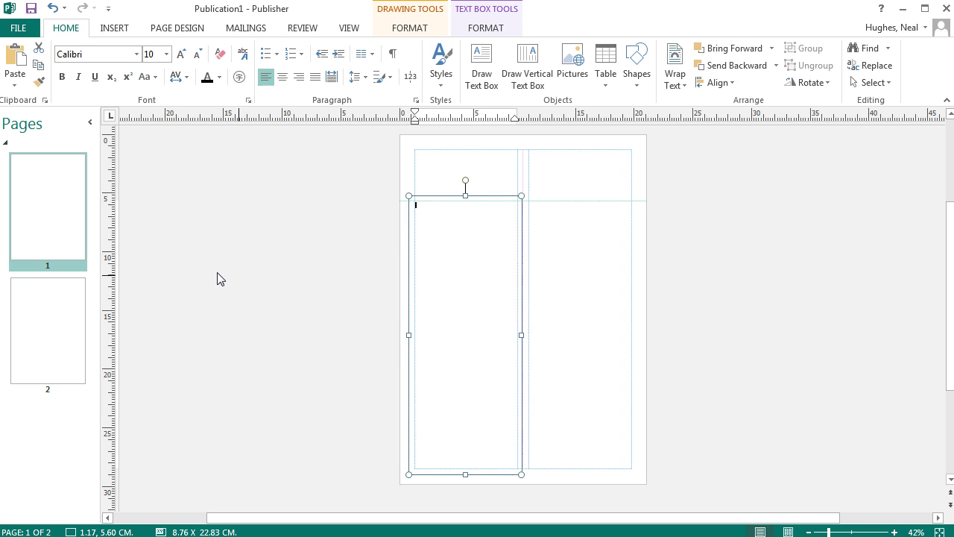
Paste the copied text into the left column box using Keep Text Only
right_click(435, 217)
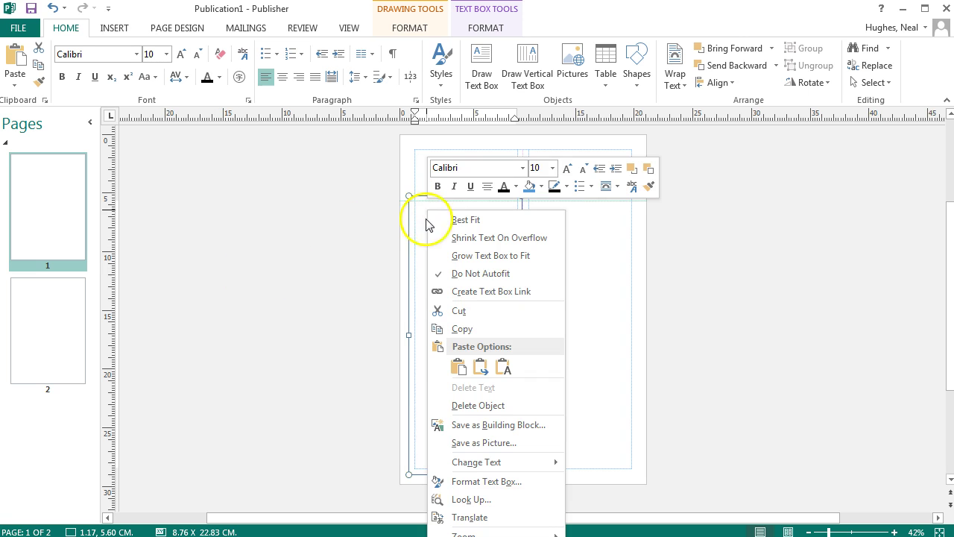
click(460, 367)
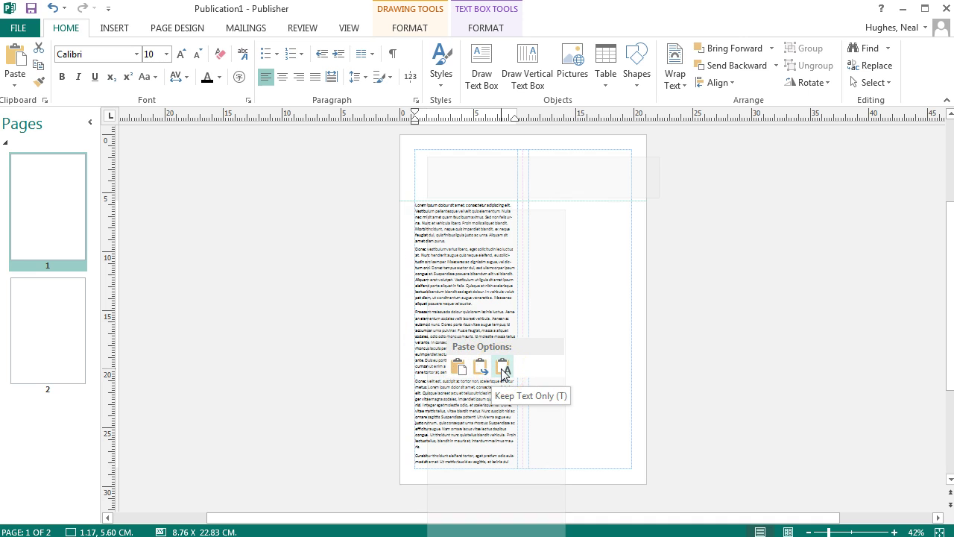
click(502, 367)
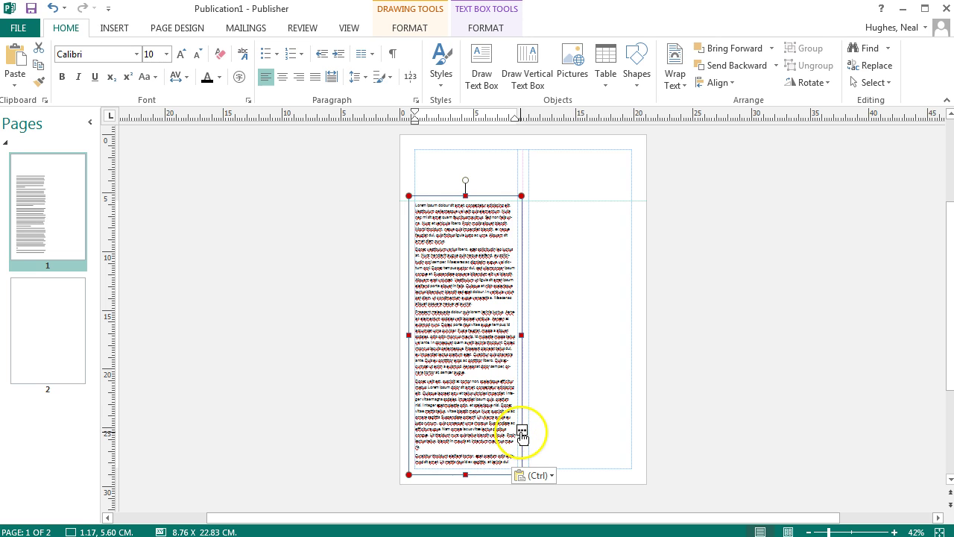
Flow the overflowing text into a new linked box in the right column
click(522, 433)
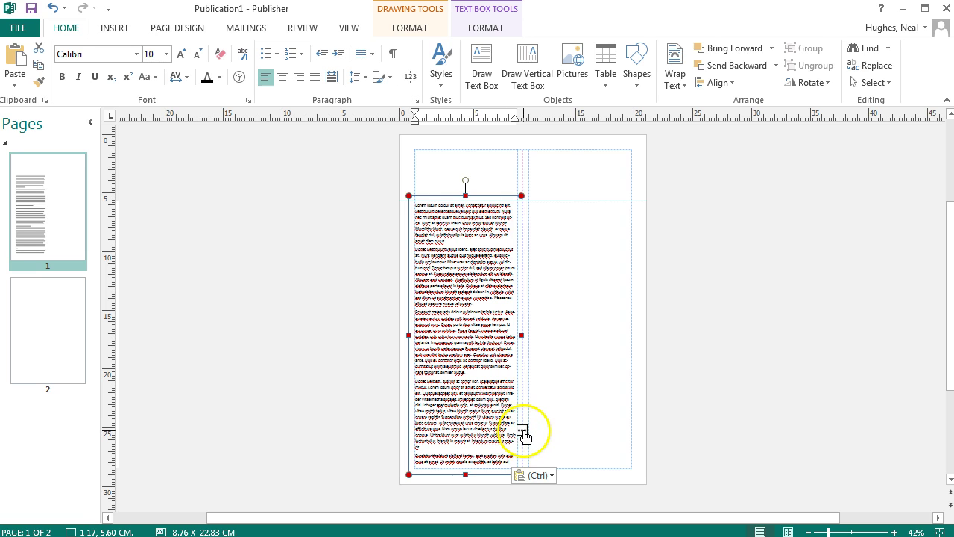
click(522, 432)
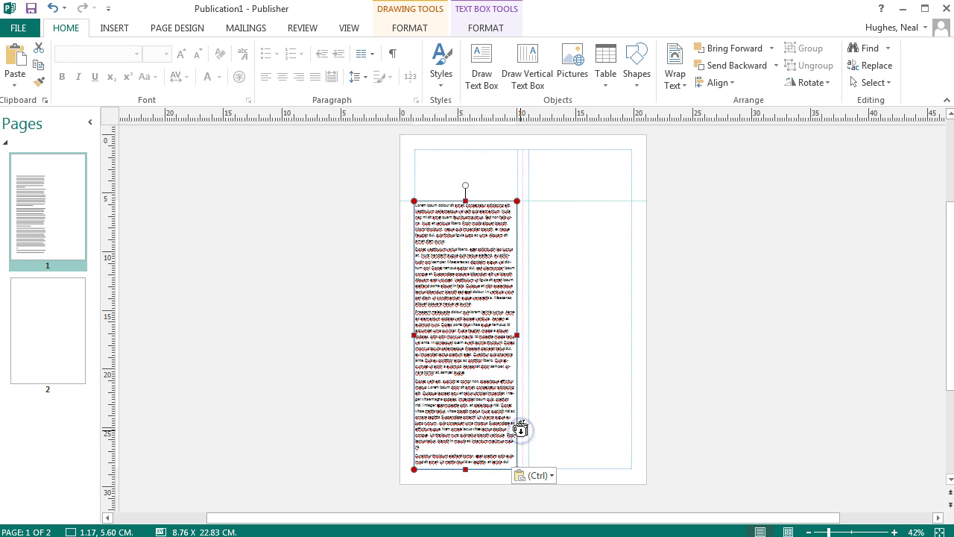
click(557, 214)
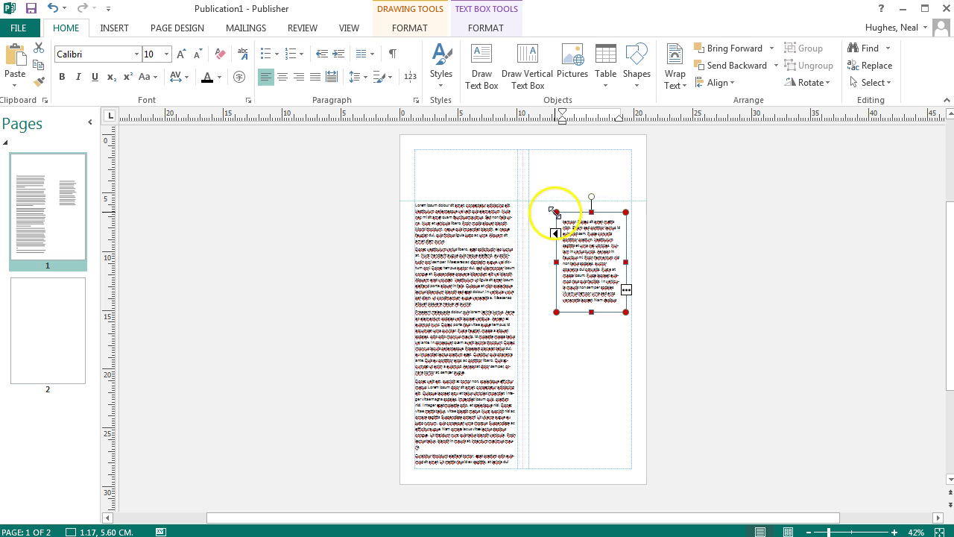
Stretch the linked box to fill the right column guides at 8.67 × 22.54 cm
drag(556, 212, 522, 197)
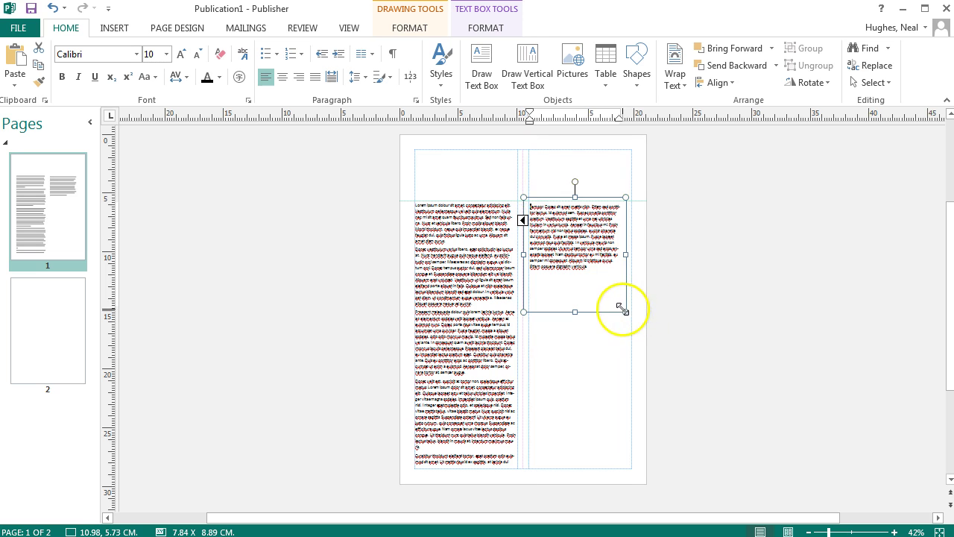
drag(621, 306, 631, 468)
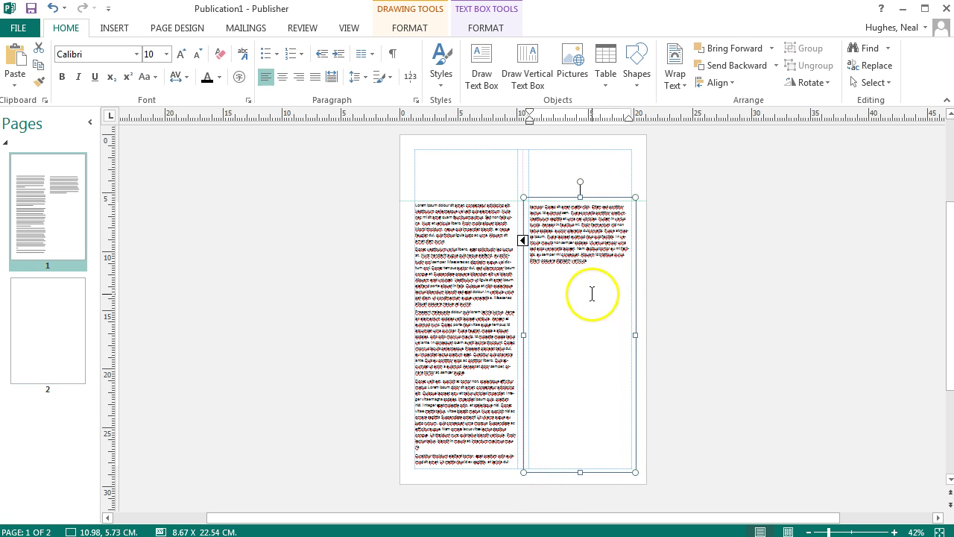
click(741, 330)
Add paragraph breaks in the left column text, including one after 'Donec ullamcorper'
click(457, 270)
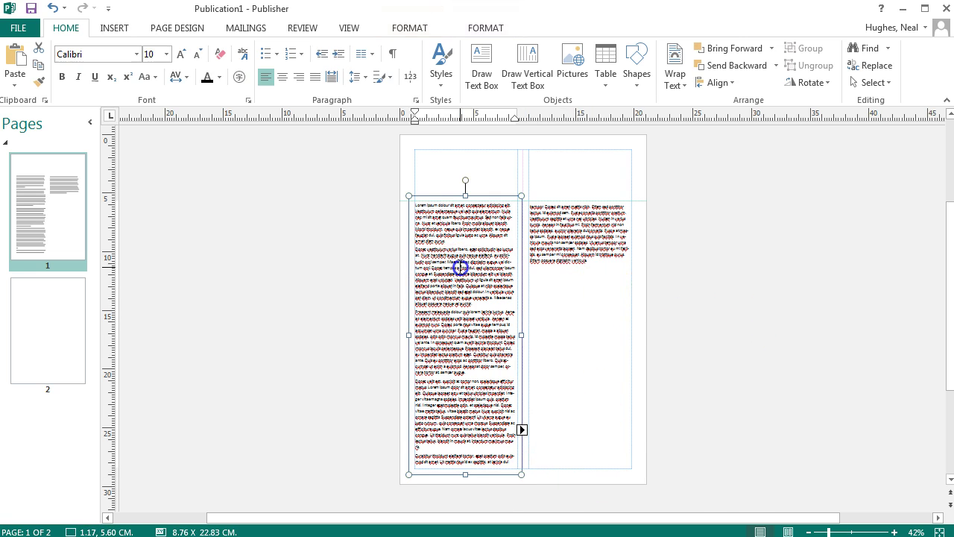
click(521, 433)
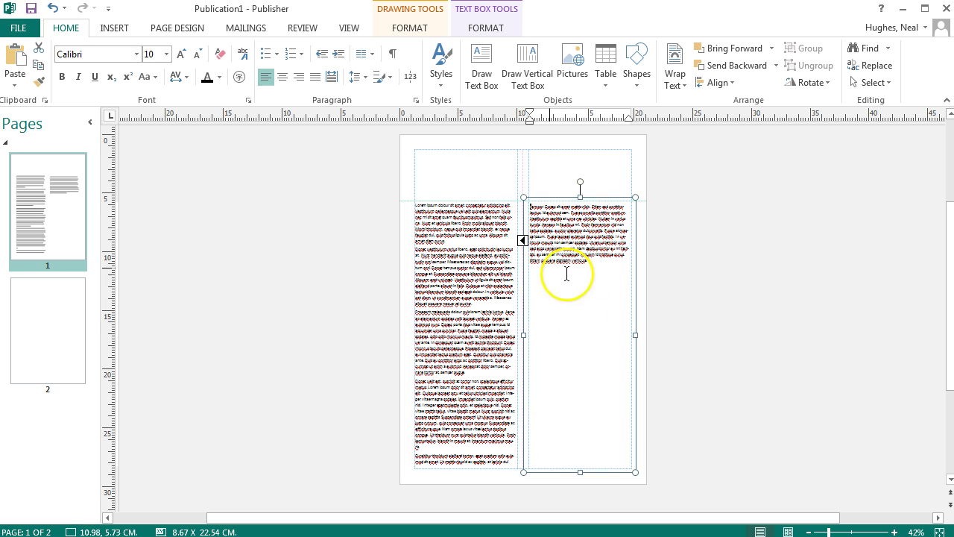
click(523, 243)
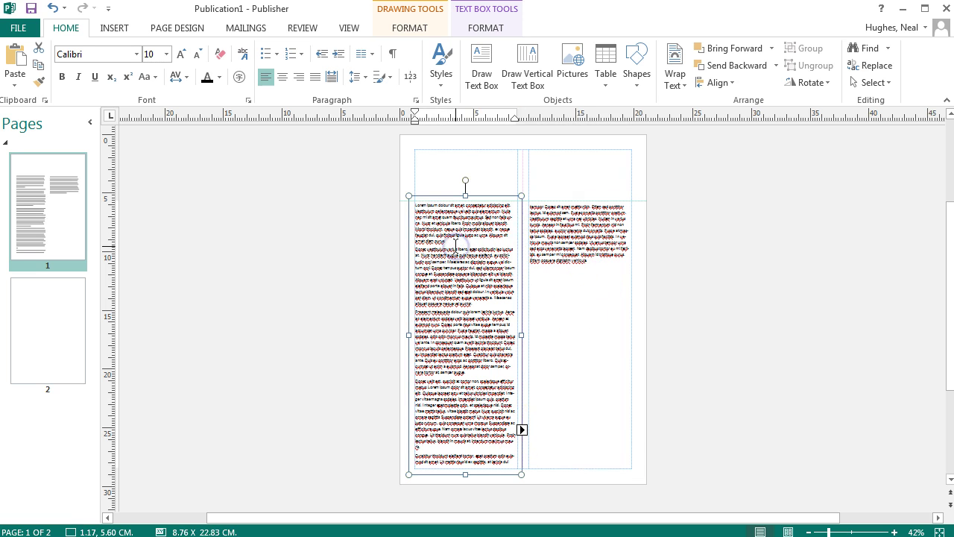
key(Return)
click(457, 311)
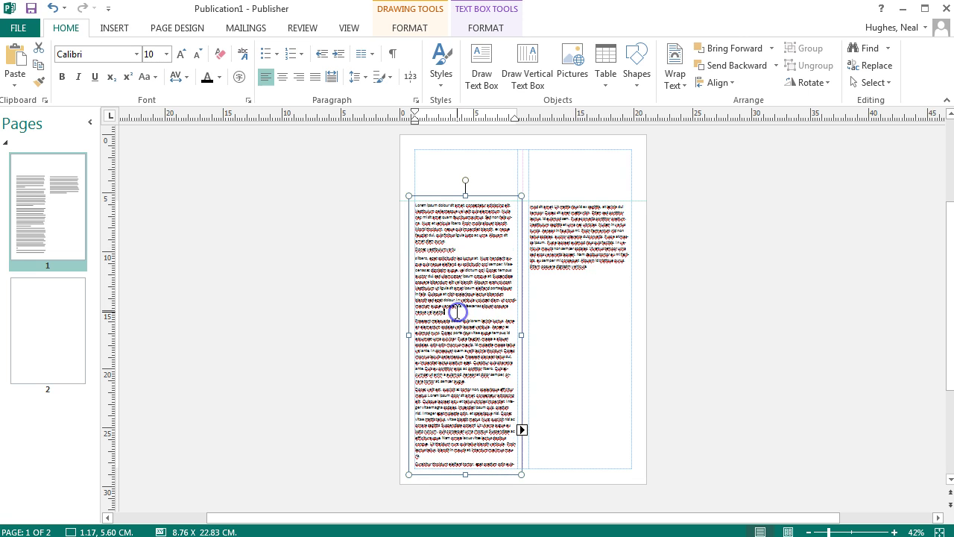
key(Return)
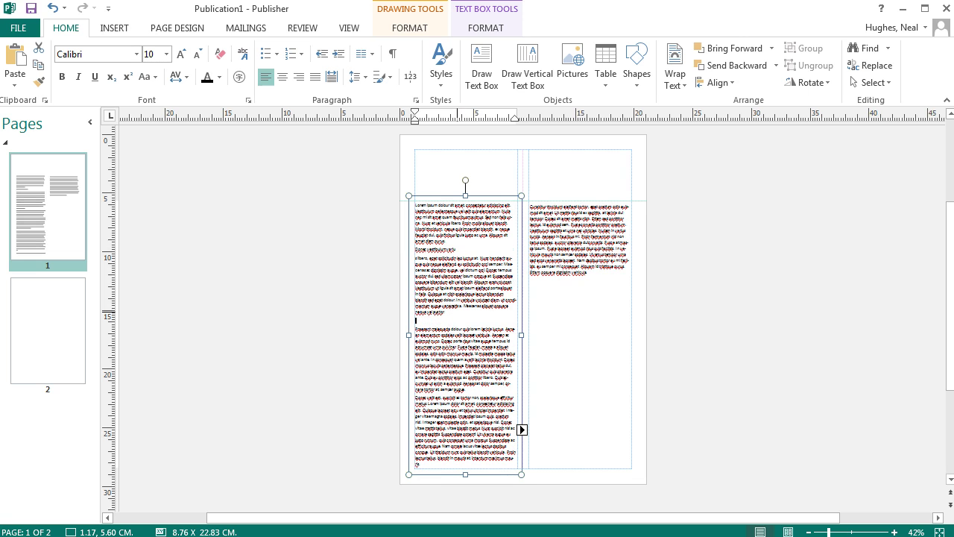